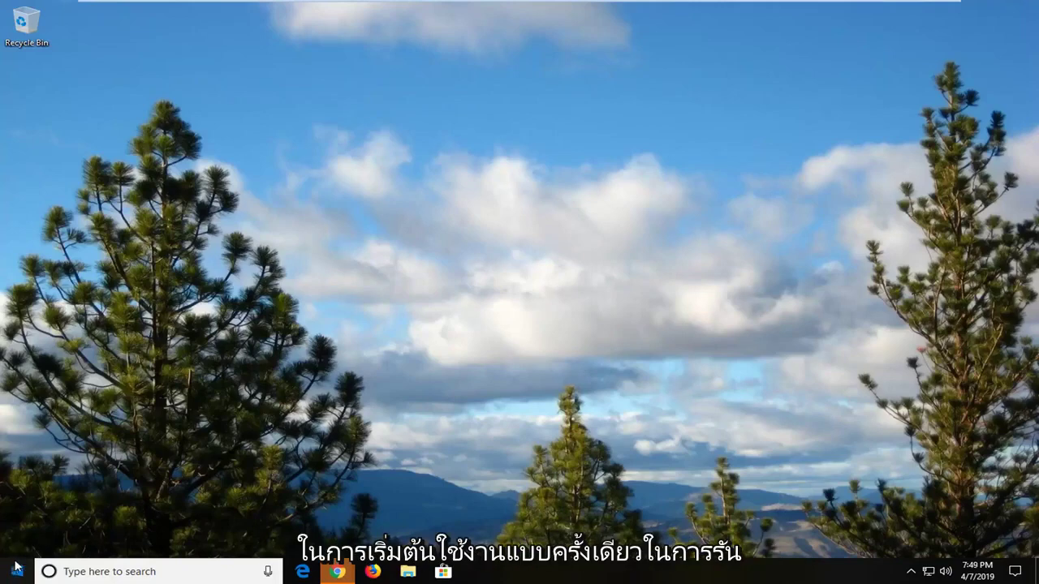
Search the Start menu for 'run'.
{"action": "left_click", "coordinate": [14, 572]}
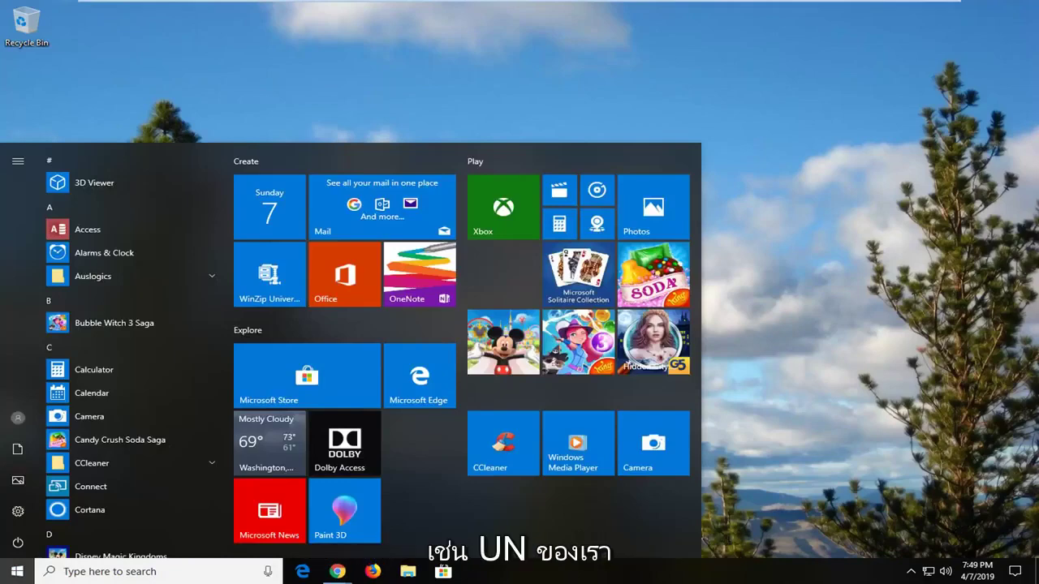
{"action": "type", "text": "r"}
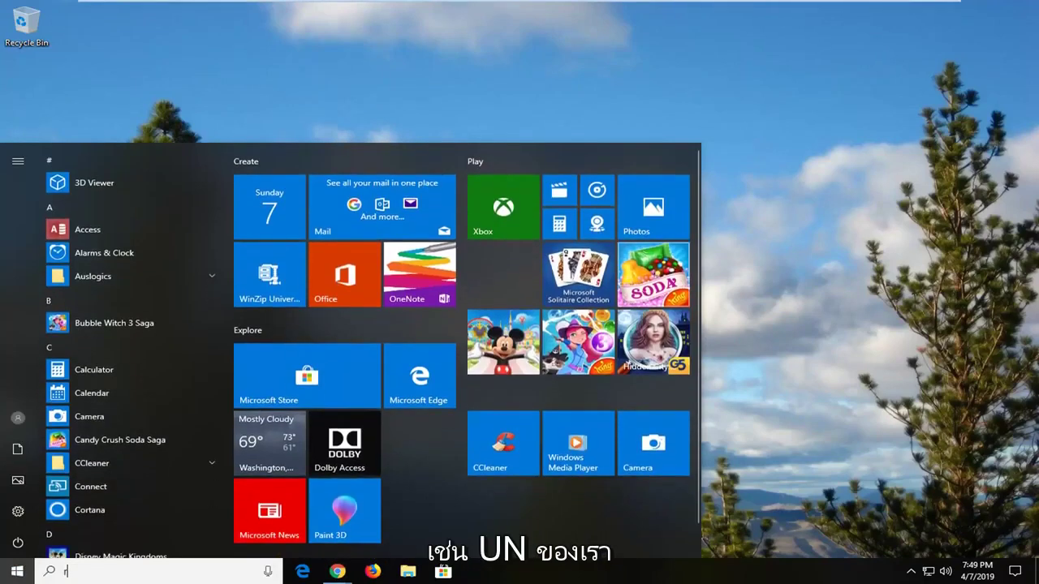
{"action": "type", "text": "un"}
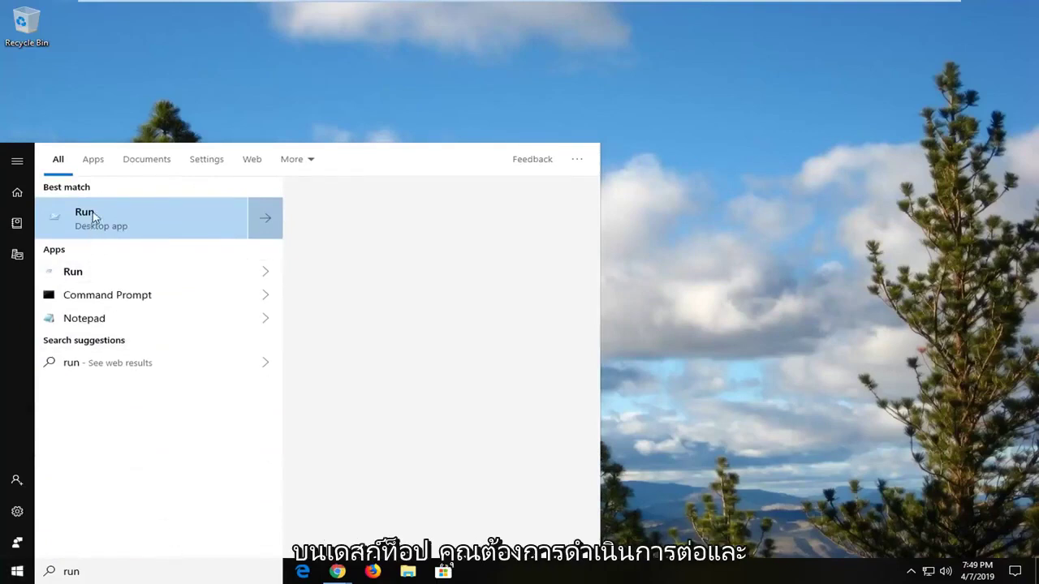
Launch Run and enter appwiz.cpl to open Programs and Features.
{"action": "left_click", "coordinate": [96, 217]}
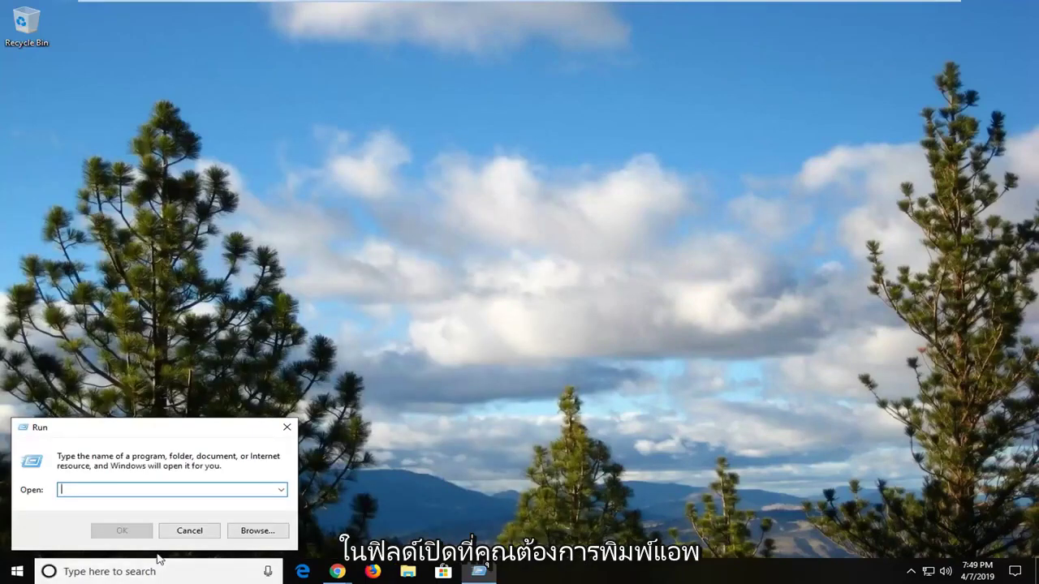
{"action": "type", "text": "appw"}
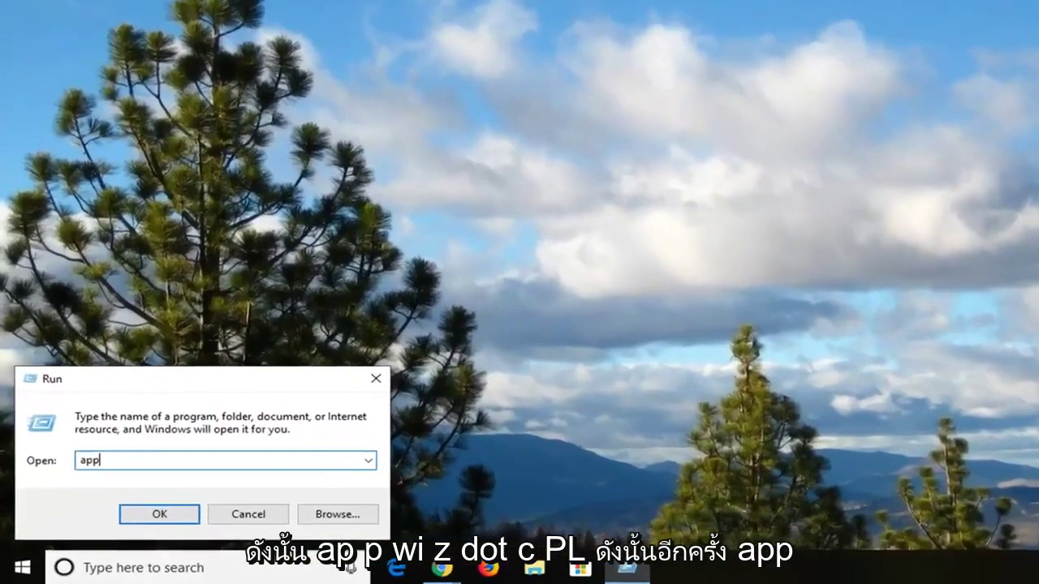
{"action": "type", "text": "iz"}
{"action": "type", "text": "."}
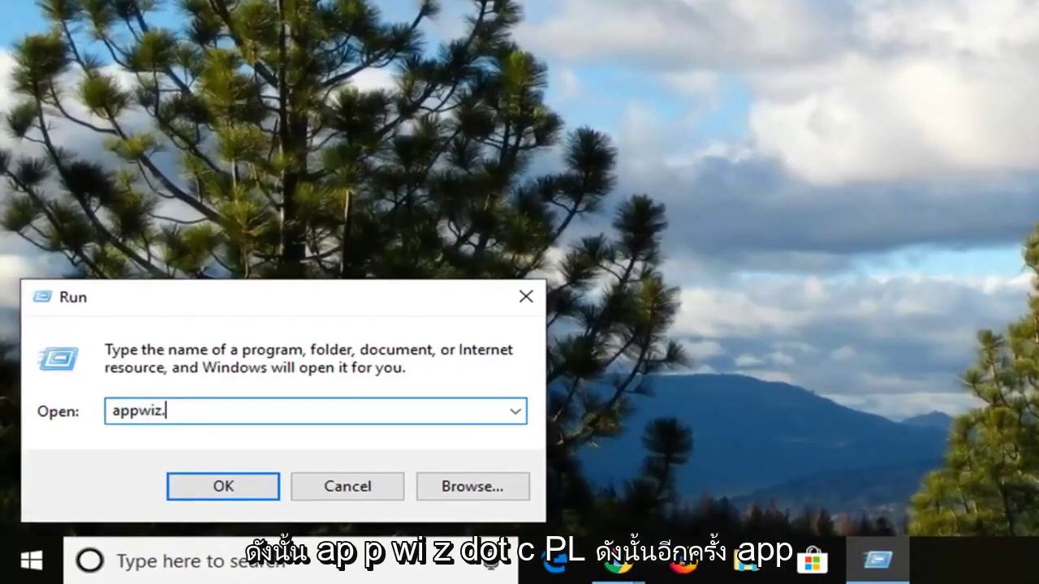
{"action": "type", "text": "cpl"}
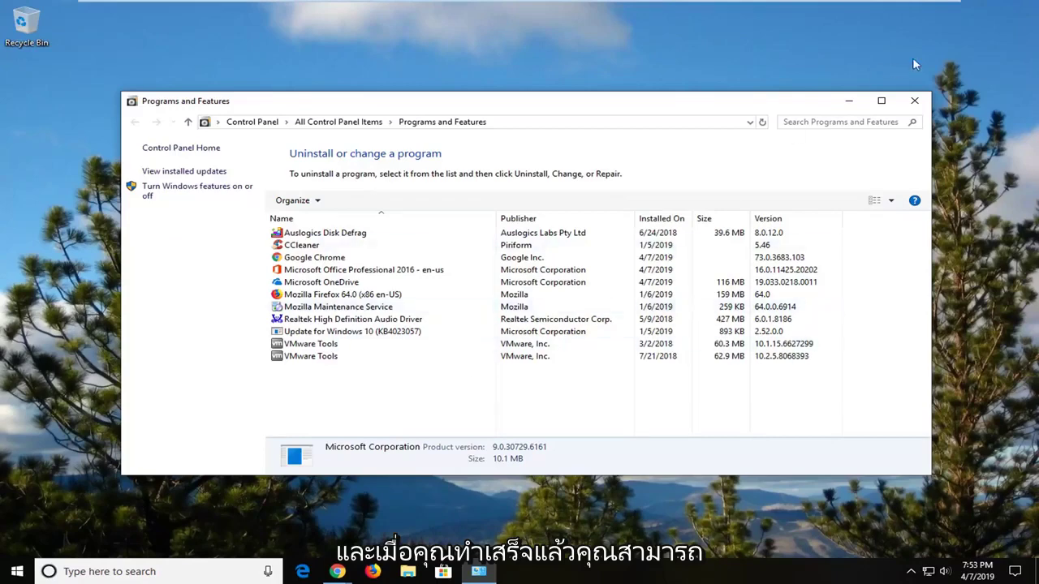
Close Programs and Features, then maximize Chrome and go to google.com.
{"action": "left_click", "coordinate": [915, 101]}
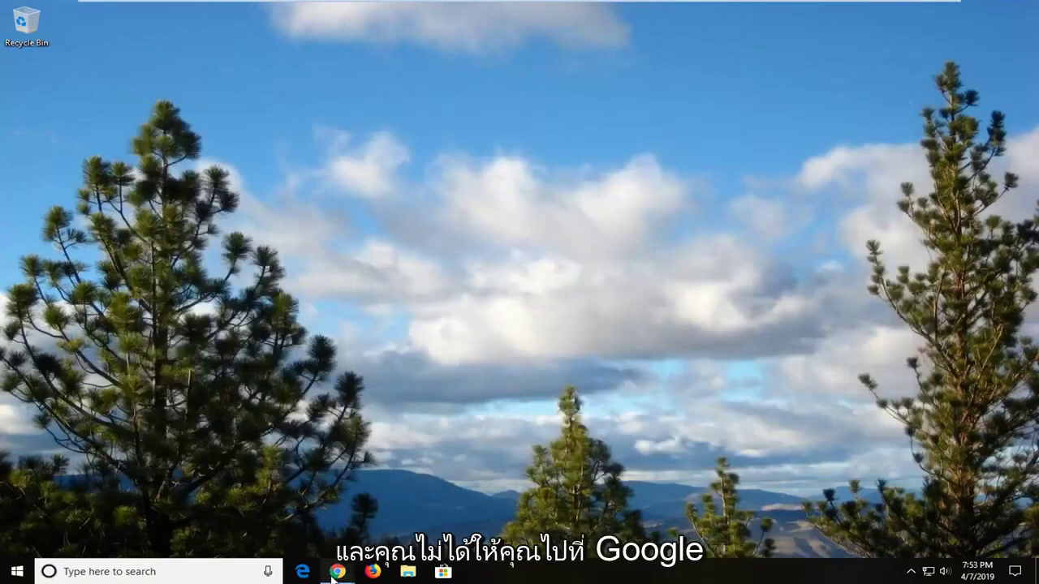
{"action": "mouse_move", "coordinate": [338, 571]}
{"action": "left_click", "coordinate": [310, 500]}
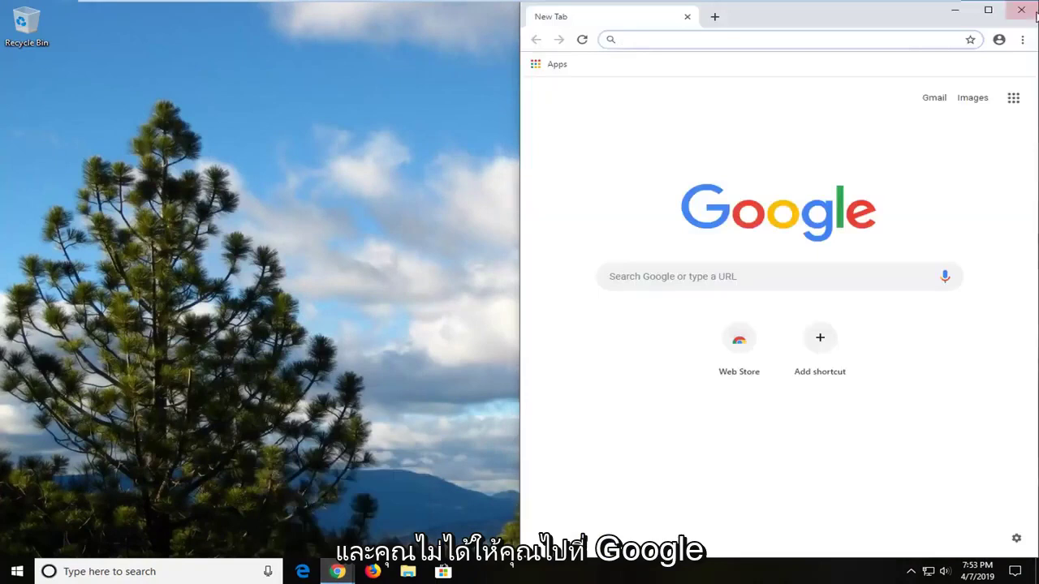
{"action": "left_click", "coordinate": [985, 9]}
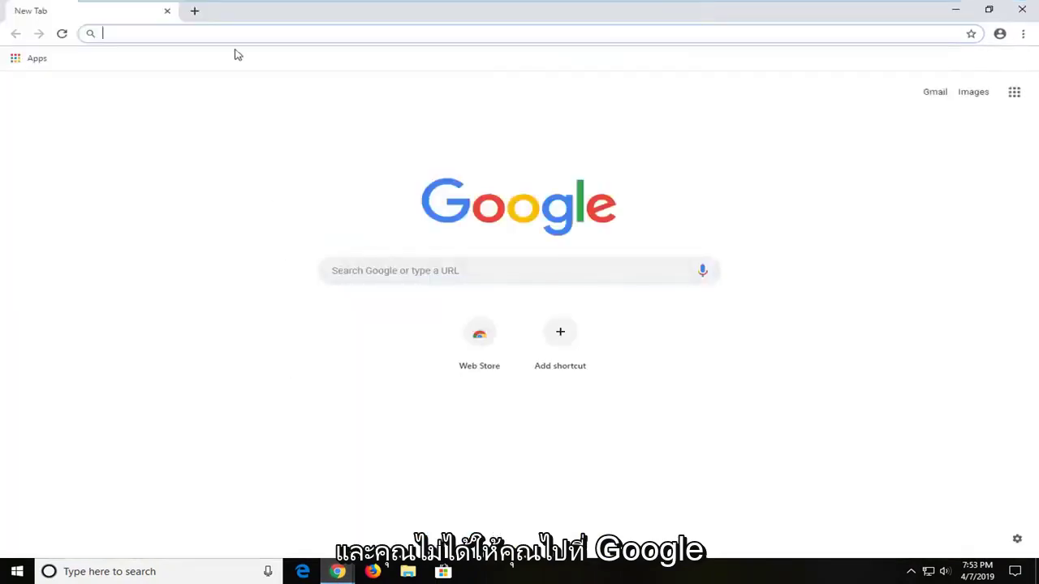
{"action": "type", "text": "google.com"}
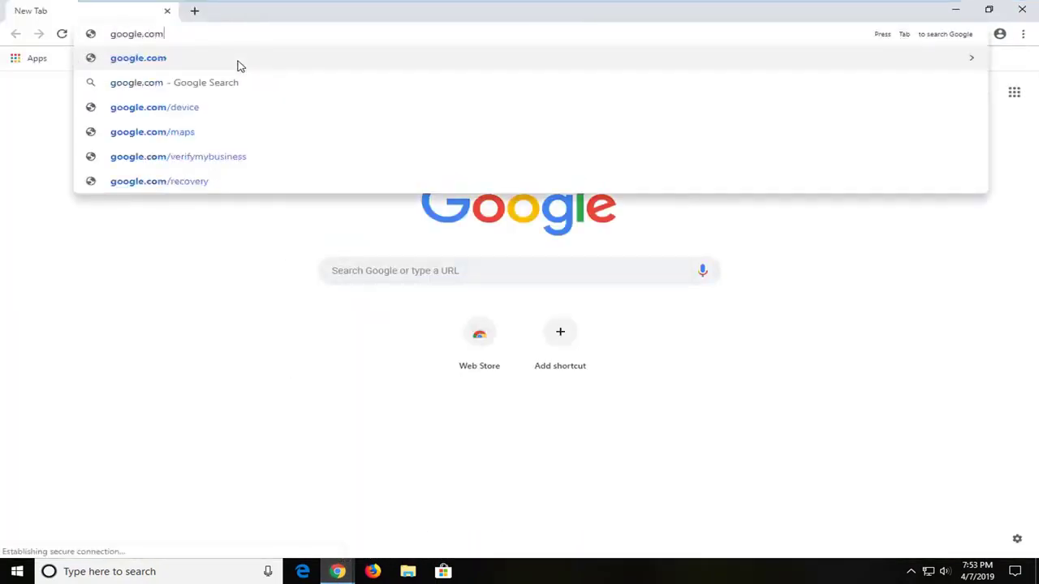
{"action": "key", "text": "Return"}
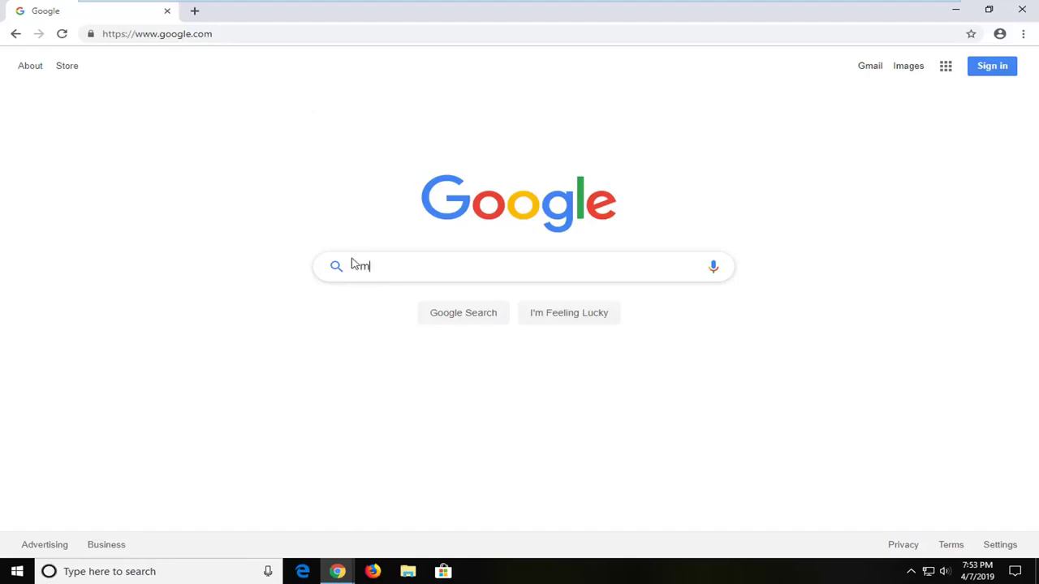
Search Google for 'microsoft visual c++ 2015'.
{"action": "type", "text": "icrosoft visia"}
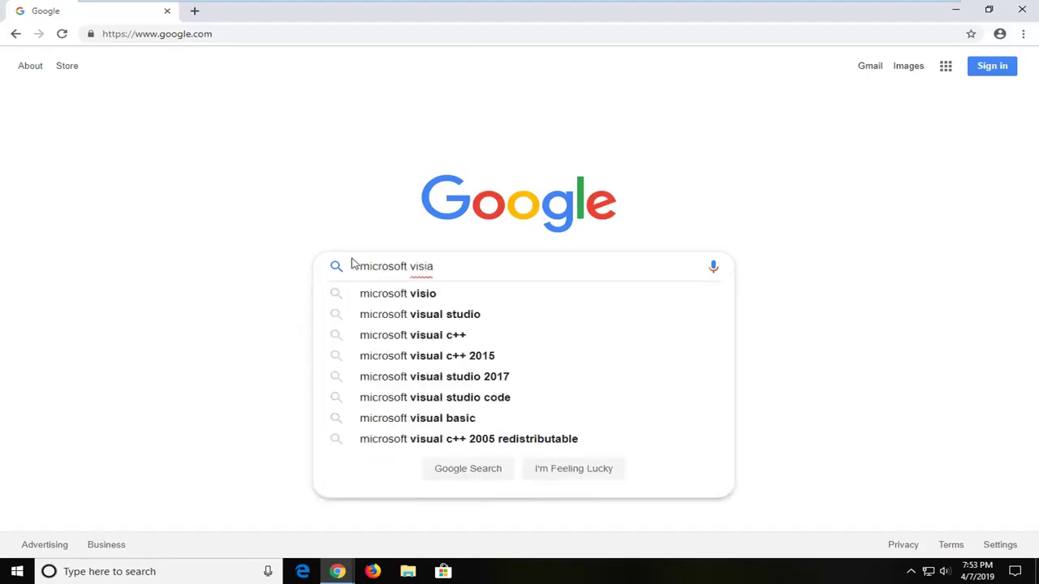
{"action": "key", "text": "BackSpace"}
{"action": "key", "text": "BackSpace"}
{"action": "type", "text": "ual c++ 21"}
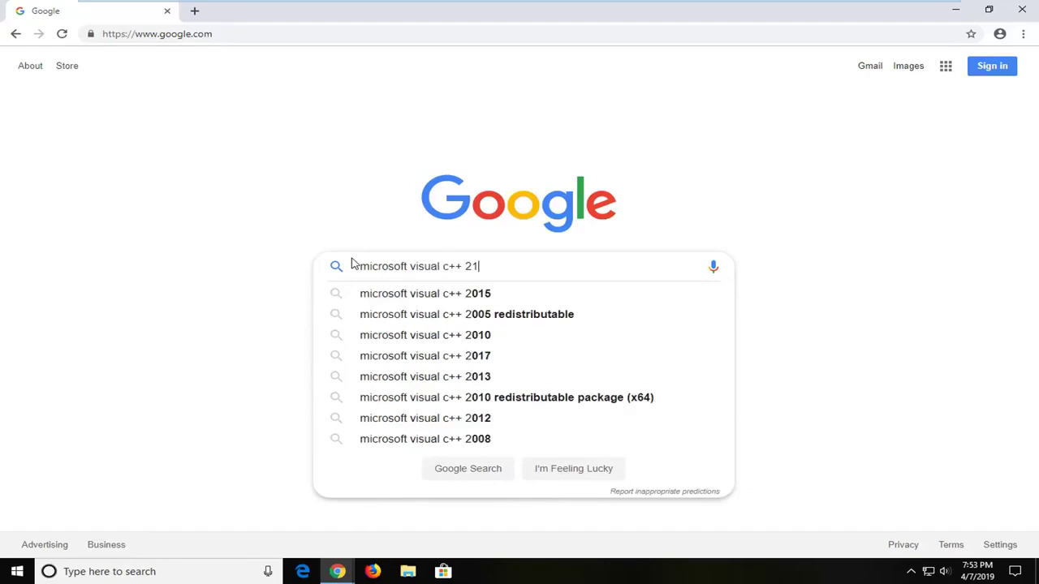
{"action": "key", "text": "BackSpace"}
{"action": "type", "text": "015"}
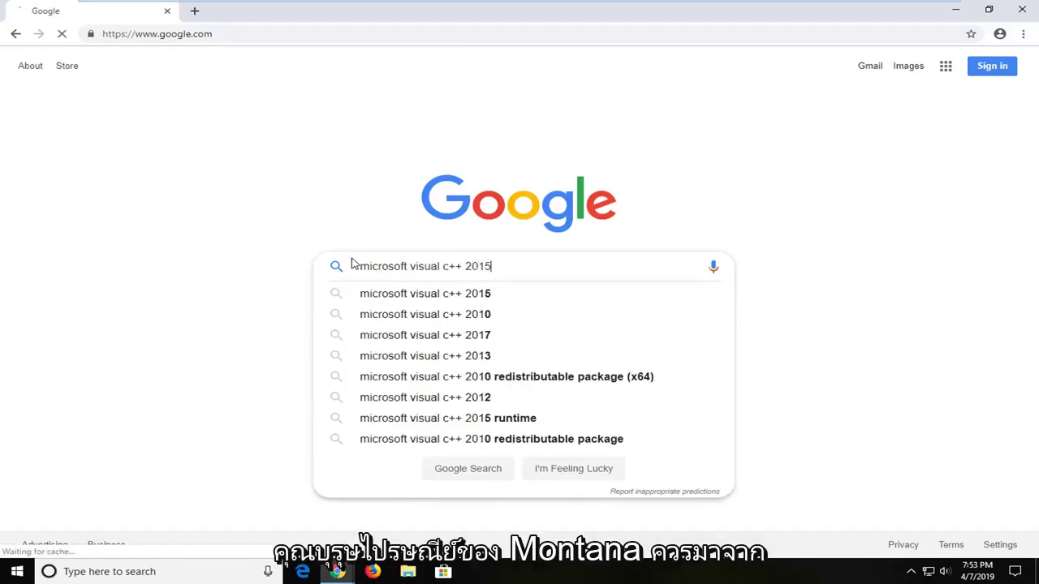
{"action": "key", "text": "Return"}
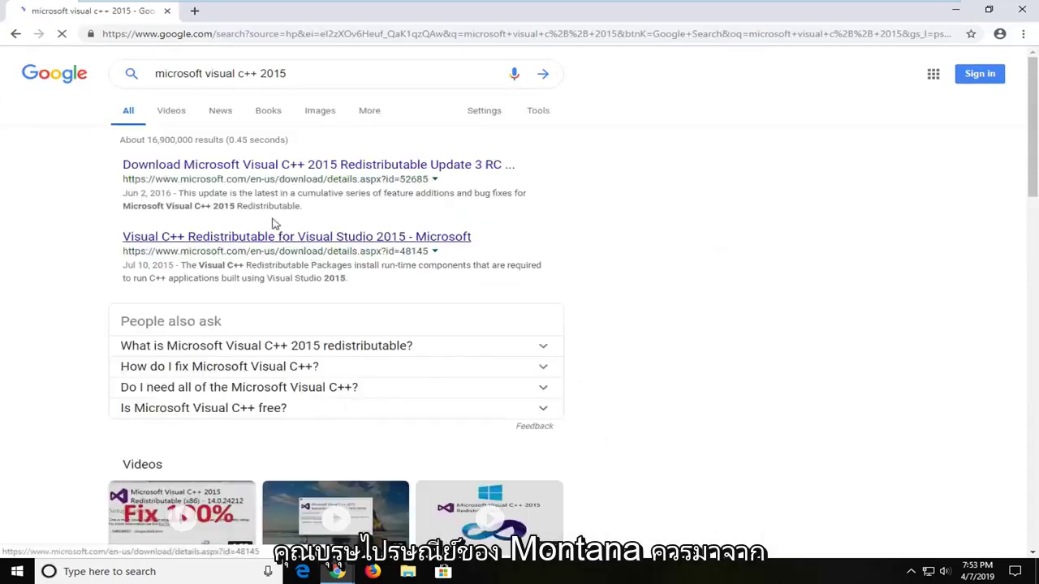
Open the Visual C++ 2015 Redistributable page from the first result and scroll down to its Download button.
{"action": "left_click", "coordinate": [170, 167]}
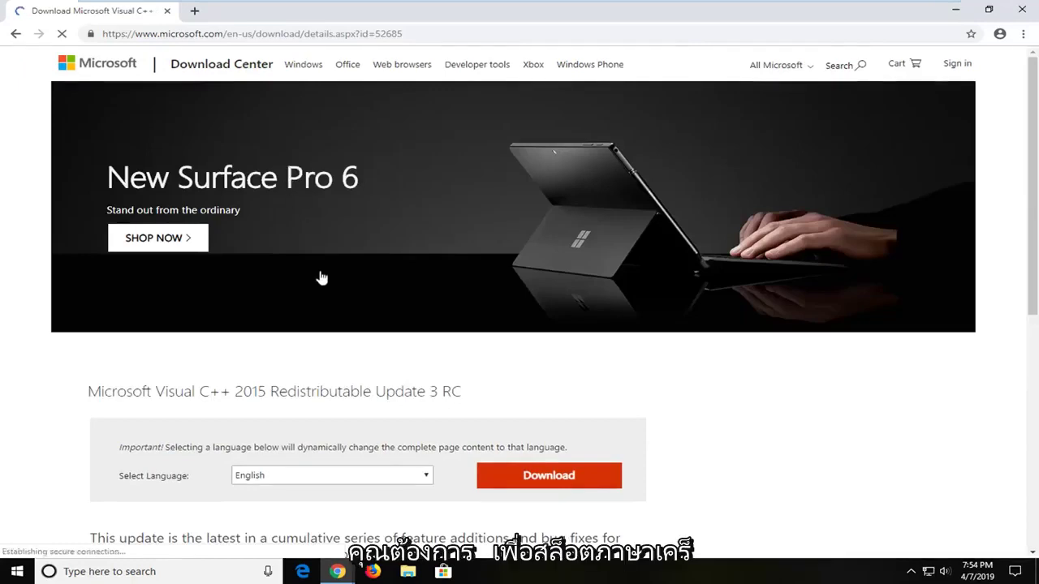
{"action": "scroll", "coordinate": [338, 351], "scroll_direction": "down", "scroll_amount": 1}
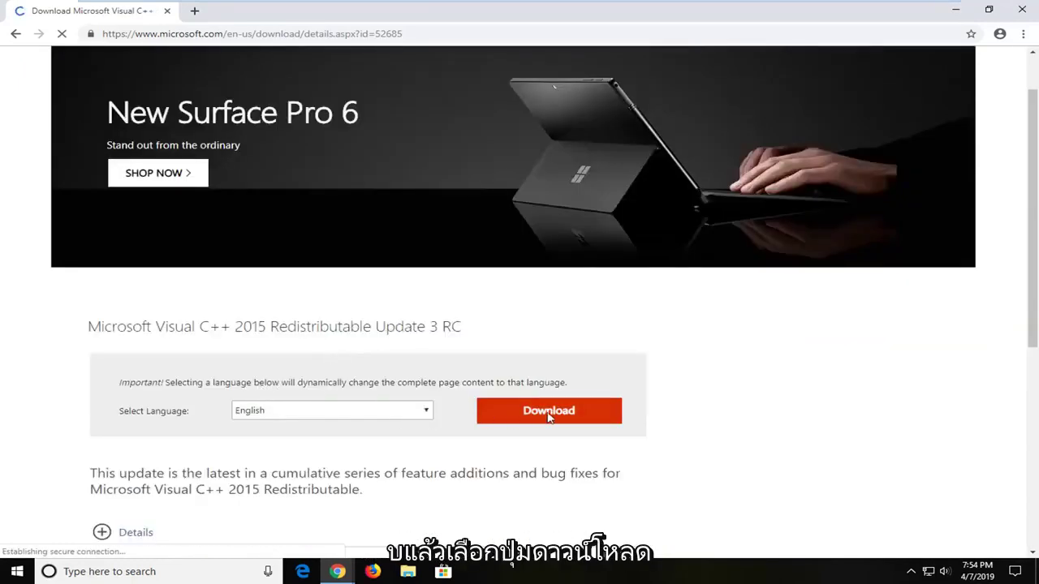
{"action": "scroll", "coordinate": [548, 417], "scroll_direction": "down", "scroll_amount": 1}
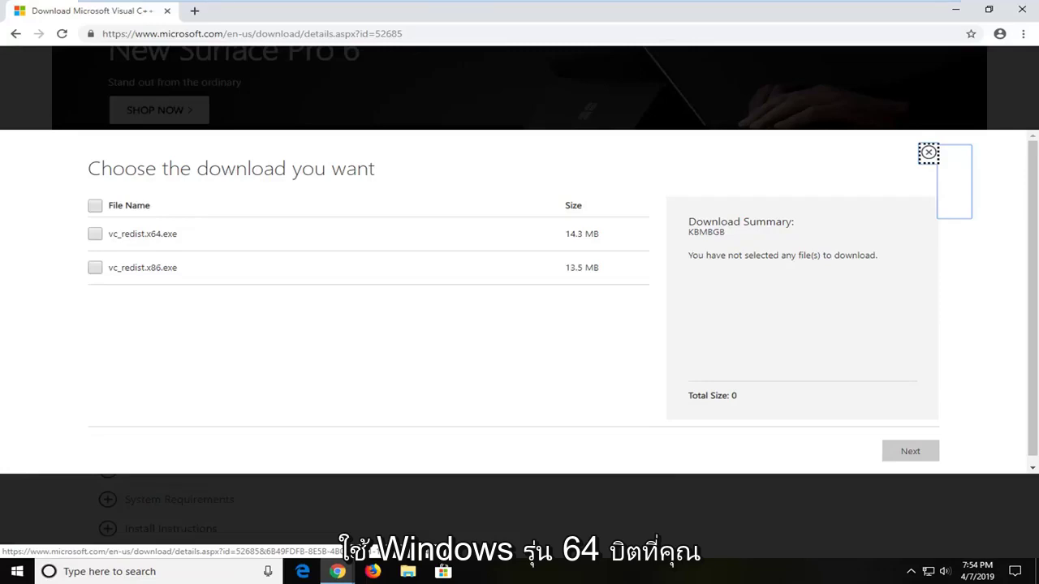
Pick vc_redist.x86.exe (13.5 MB) over the x64 file and download it.
{"action": "left_click_drag", "start_coordinate": [145, 233], "coordinate": [186, 238]}
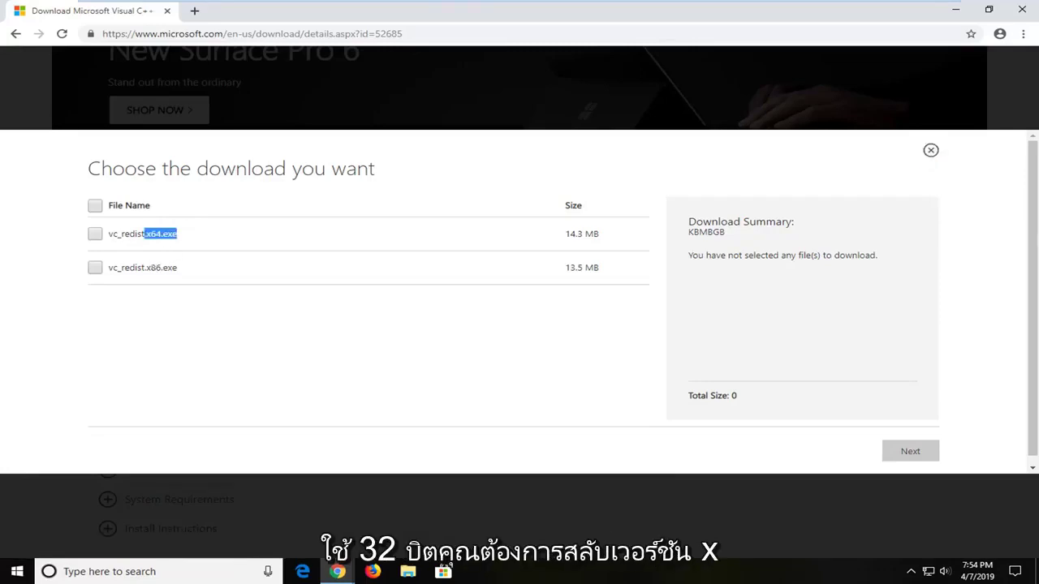
{"action": "left_click_drag", "start_coordinate": [144, 268], "coordinate": [176, 272]}
{"action": "left_click", "coordinate": [176, 273]}
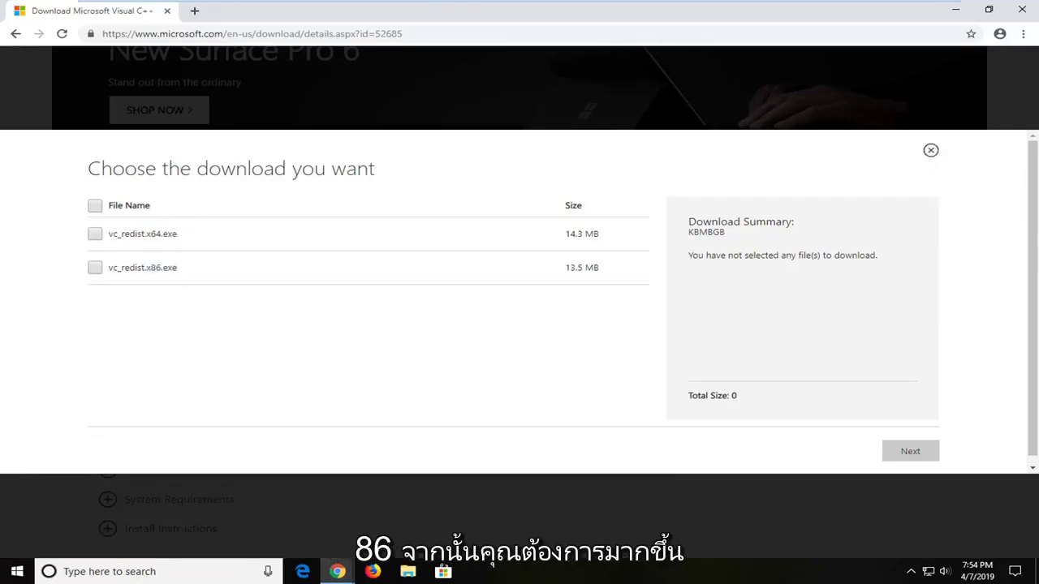
{"action": "left_click", "coordinate": [95, 269]}
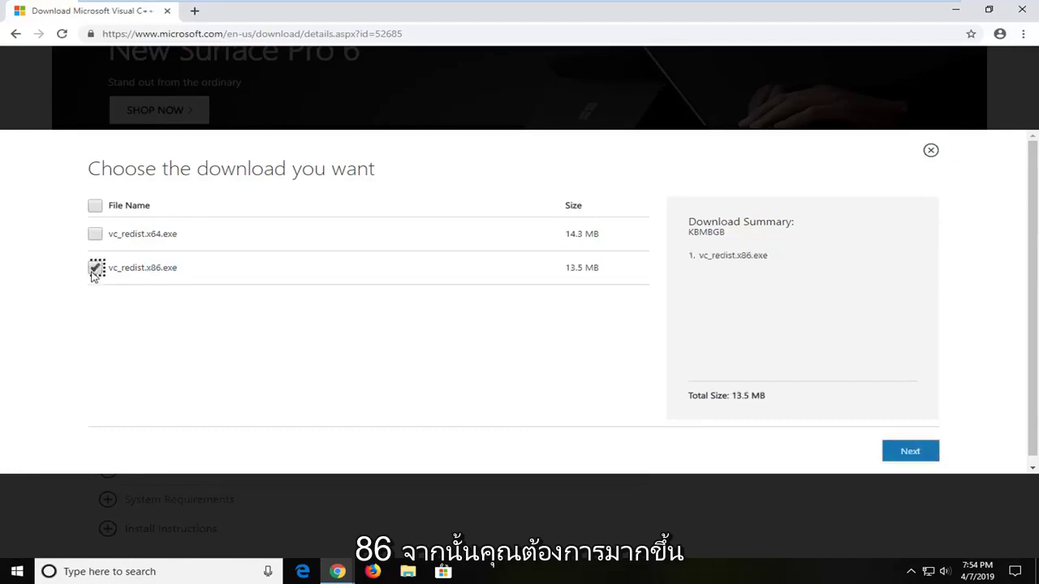
{"action": "left_click", "coordinate": [908, 454]}
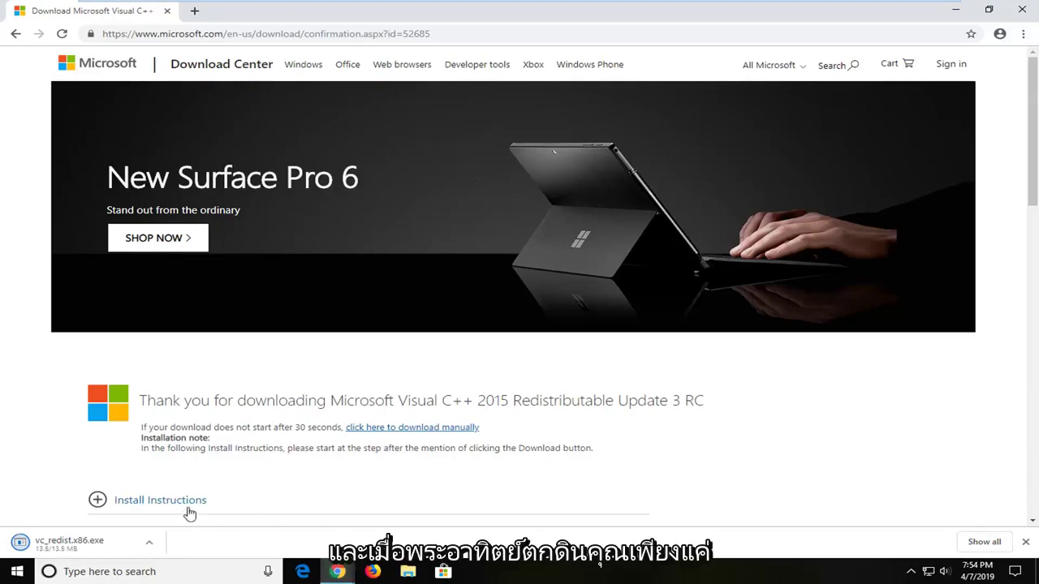
Run vc_redist.x86.exe, accept the license terms, start installing and approve the UAC prompt.
{"action": "left_click", "coordinate": [51, 551]}
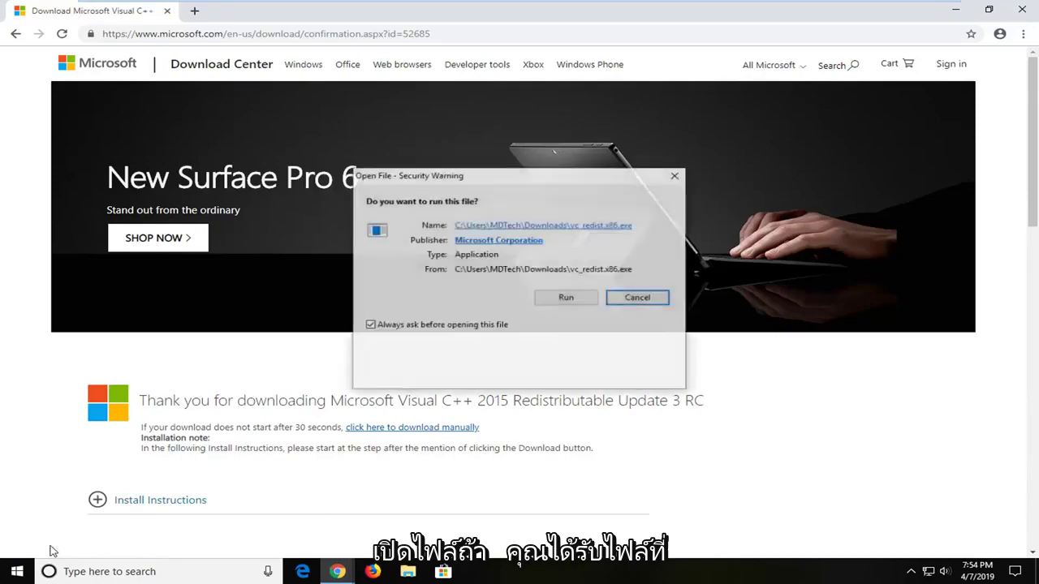
{"action": "left_click", "coordinate": [954, 10]}
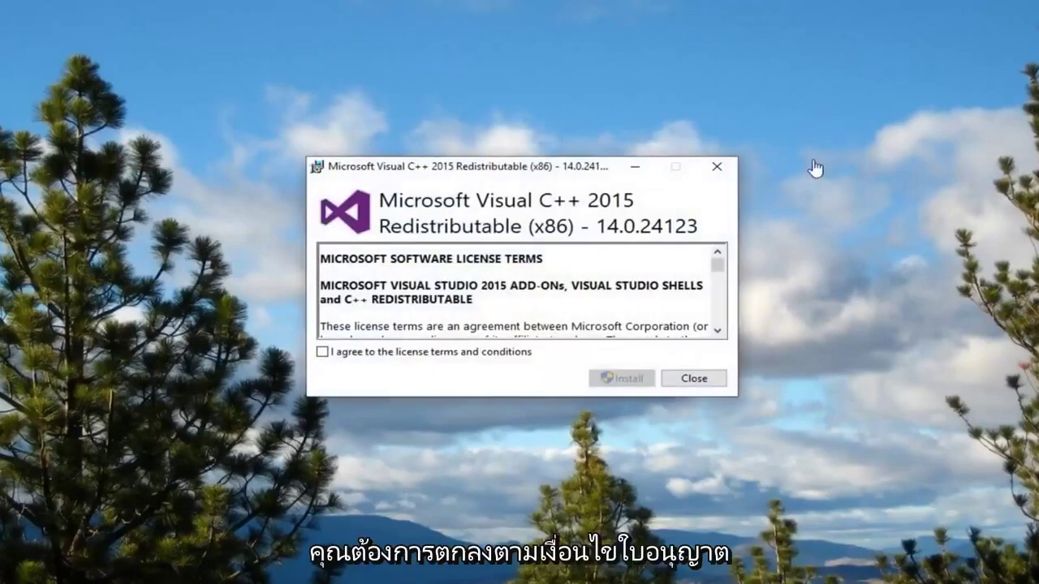
{"action": "left_click", "coordinate": [406, 363]}
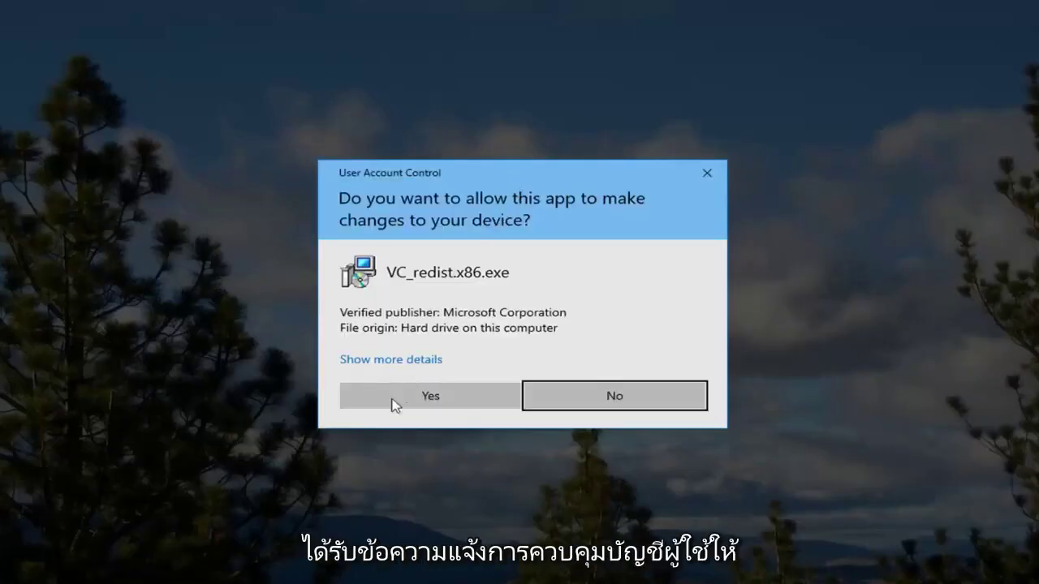
{"action": "left_click", "coordinate": [400, 402]}
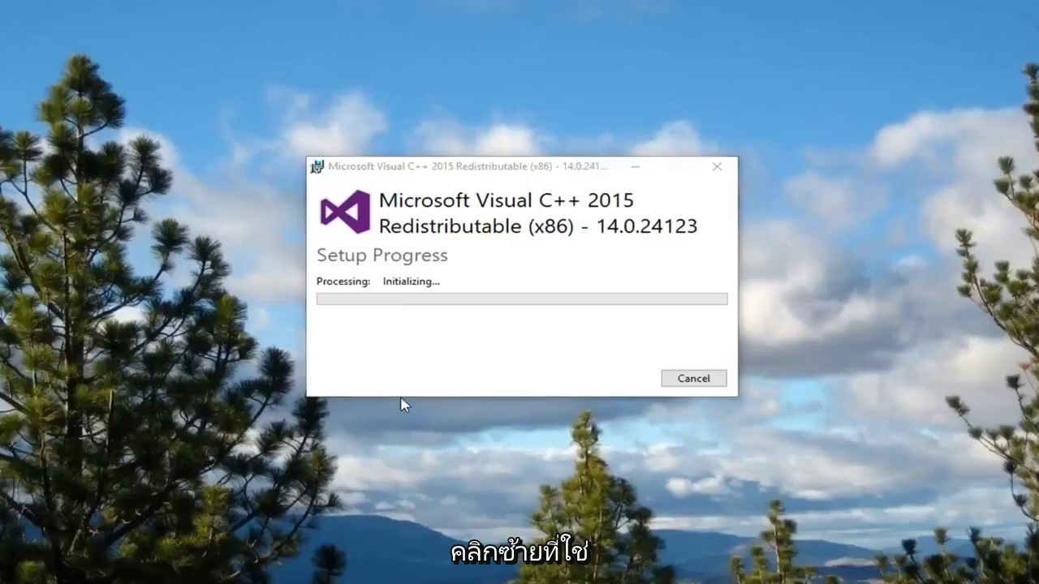